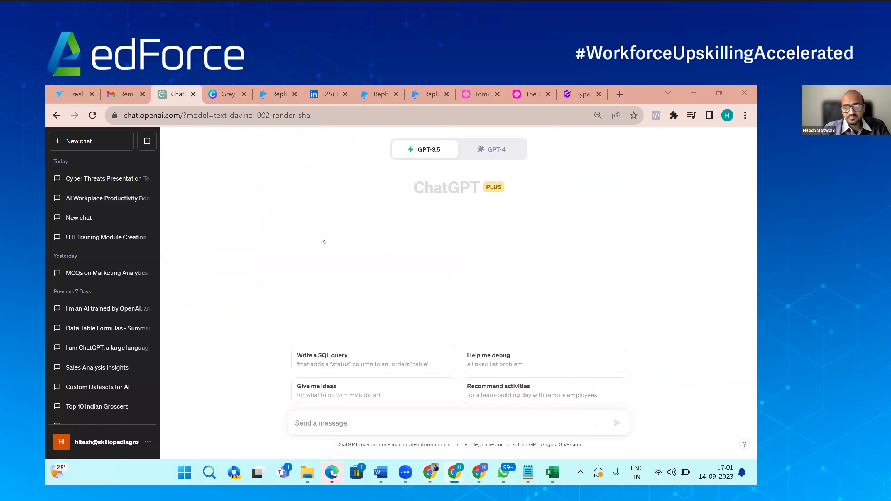
- Set the new chat to GPT-4 Advanced Data Analysis and attach the Data for chatgpt spreadsheet from the Desktop
{"action": "left_click", "coordinate": [500, 154]}
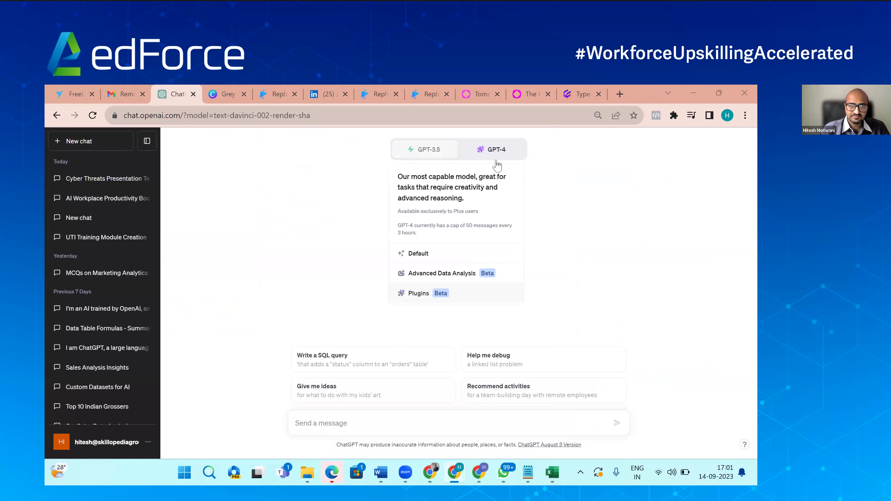
{"action": "left_click", "coordinate": [461, 274]}
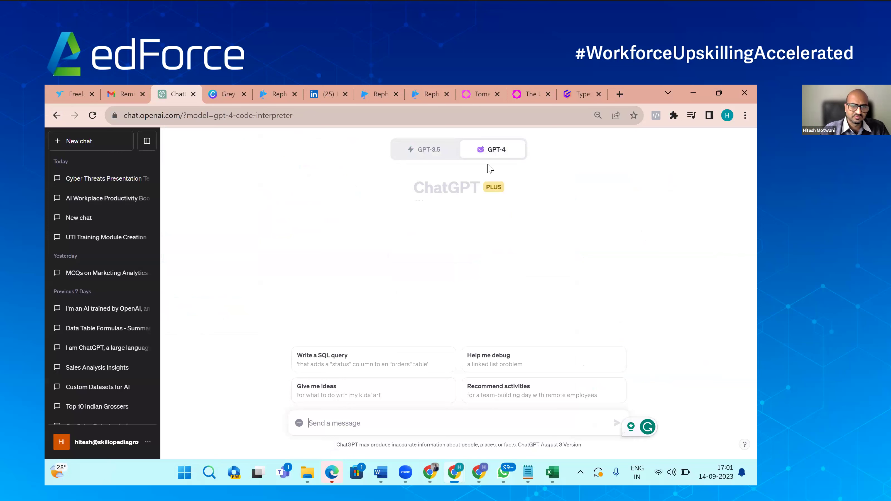
{"action": "left_click", "coordinate": [299, 423]}
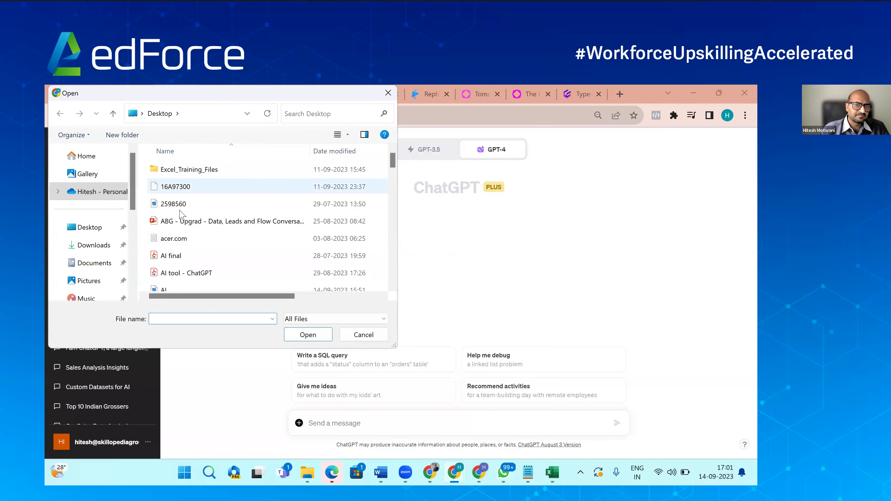
{"action": "scroll", "coordinate": [187, 243], "scroll_direction": "down", "scroll_amount": 2}
{"action": "scroll", "coordinate": [186, 243], "scroll_direction": "down", "scroll_amount": 2}
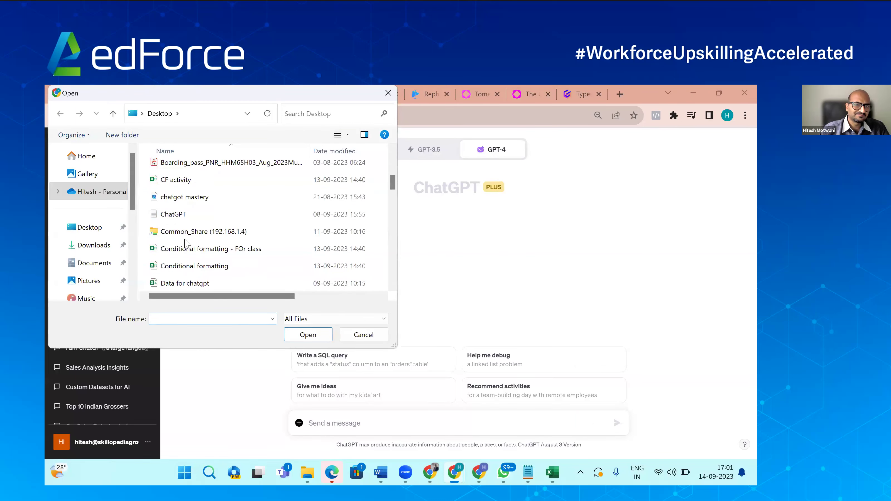
{"action": "scroll", "coordinate": [186, 243], "scroll_direction": "down", "scroll_amount": 1}
{"action": "double_click", "coordinate": [190, 234]}
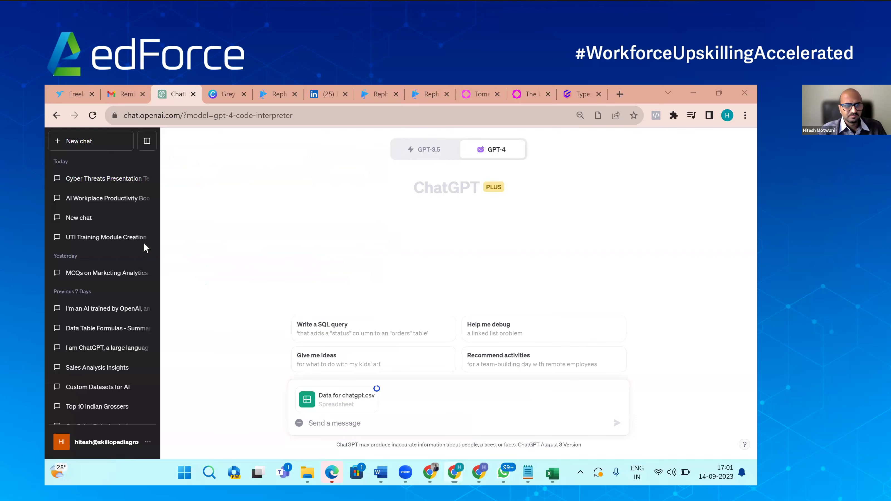
- Open the Data for chatgpt file from the desktop in Excel and autofit the widths of all its columns
{"action": "key", "text": "super+d"}
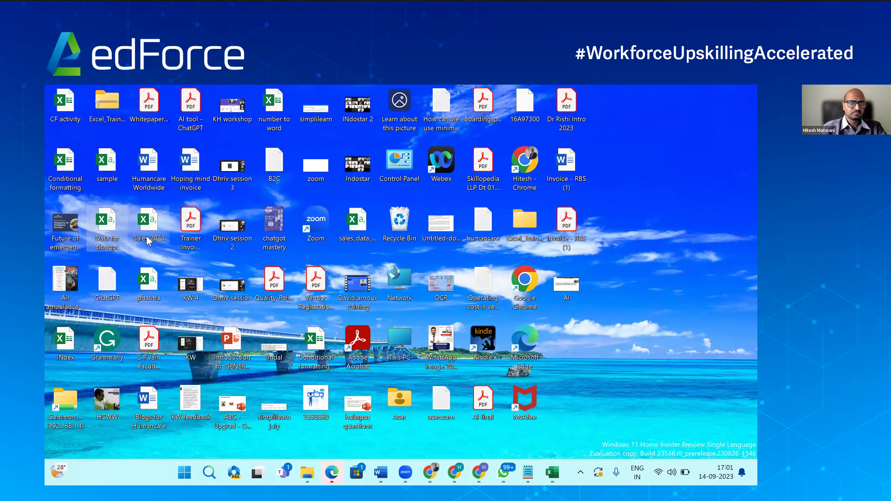
{"action": "double_click", "coordinate": [107, 223]}
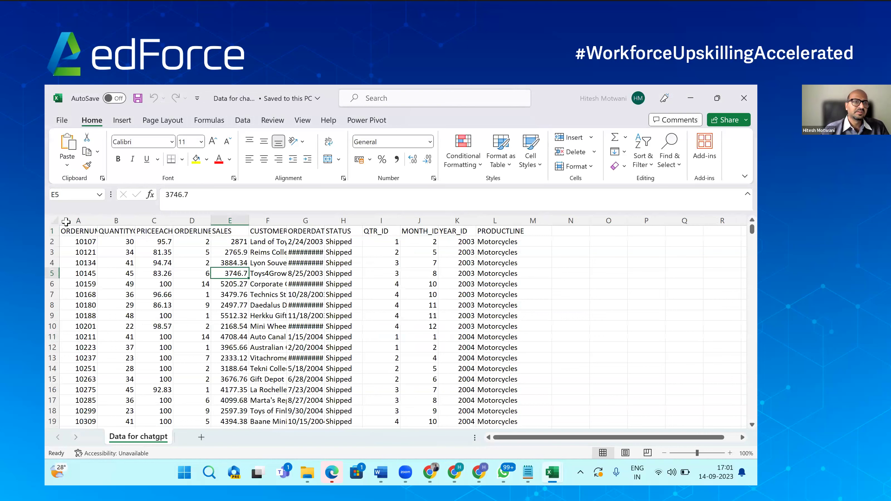
{"action": "left_click", "coordinate": [53, 221]}
{"action": "left_click", "coordinate": [100, 220]}
{"action": "key", "text": "ctrl+a"}
{"action": "left_click_drag", "start_coordinate": [98, 221], "coordinate": [96, 220]}
{"action": "key", "text": "alt+h"}
{"action": "key", "text": "o"}
{"action": "key", "text": "i"}
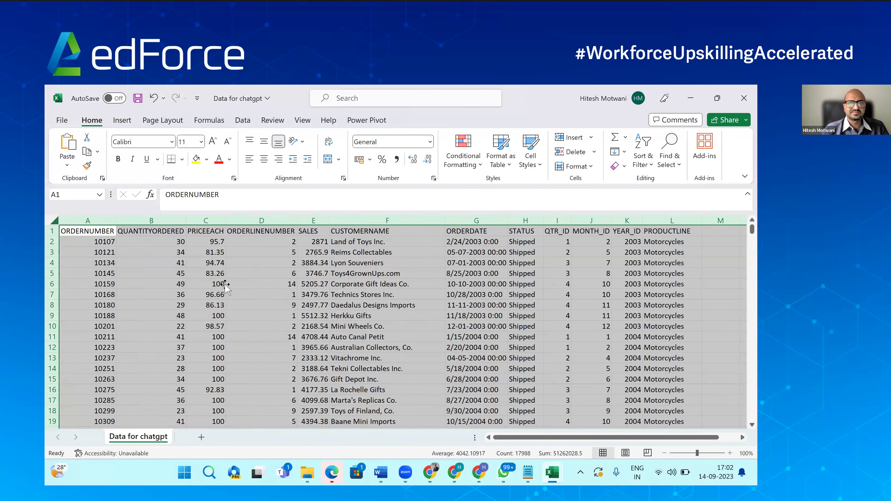
- Look through the sales data's columns from ORDERNUMBER to PRODUCTLINE and go to the last row of the SALES column
{"action": "left_click", "coordinate": [225, 285]}
{"action": "scroll", "coordinate": [225, 285], "scroll_direction": "right", "scroll_amount": 2}
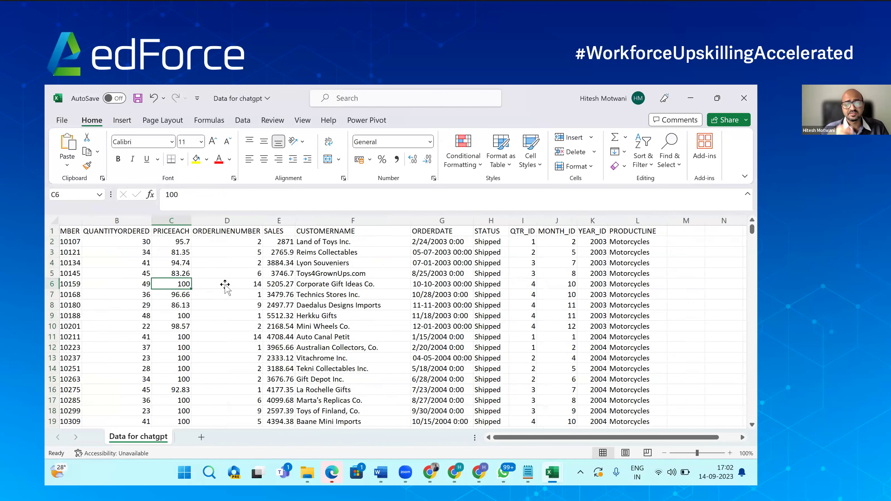
{"action": "scroll", "coordinate": [225, 286], "scroll_direction": "right", "scroll_amount": 3}
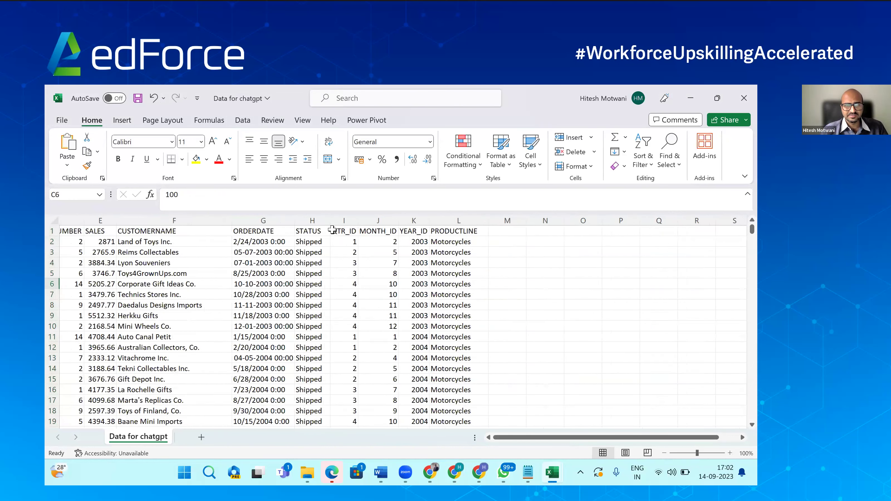
{"action": "scroll", "coordinate": [329, 299], "scroll_direction": "left", "scroll_amount": 5}
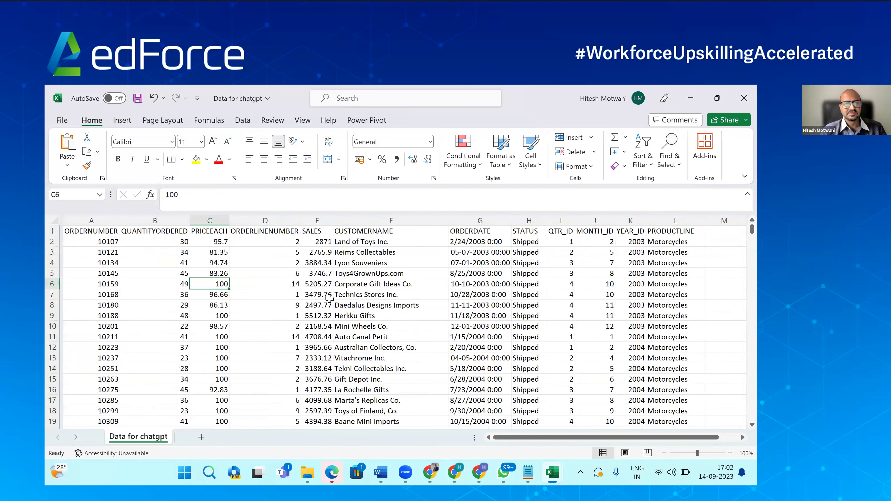
{"action": "scroll", "coordinate": [319, 277], "scroll_direction": "down", "scroll_amount": 20}
{"action": "left_click", "coordinate": [317, 277]}
{"action": "key", "text": "ctrl+Down"}
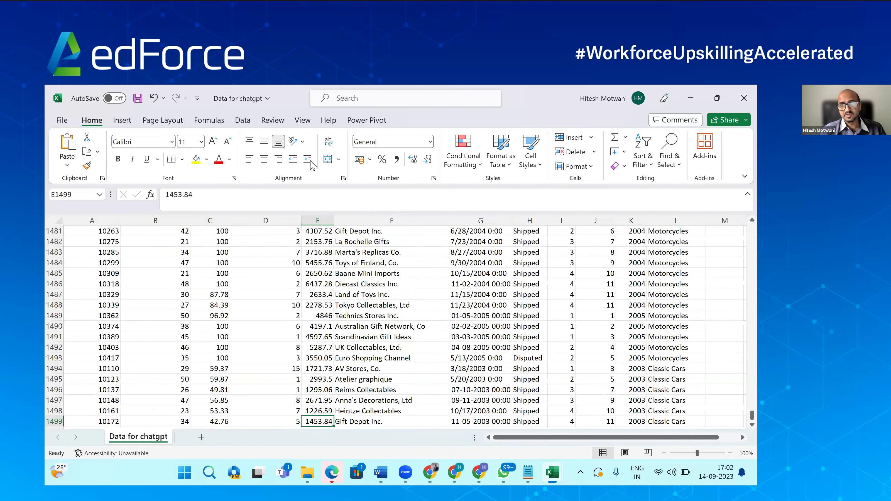
- Close Data for chatgpt.csv with its changes saved and switch back to the ChatGPT window in Chrome
{"action": "key", "text": "super+Down"}
{"action": "left_click", "coordinate": [700, 214]}
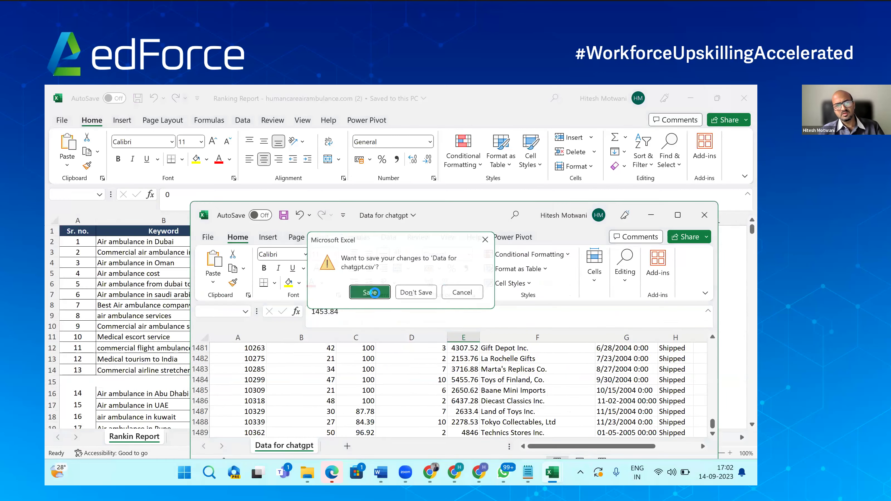
{"action": "left_click", "coordinate": [375, 294]}
{"action": "key", "text": "alt+Tab"}
{"action": "key", "text": "alt+Tab"}
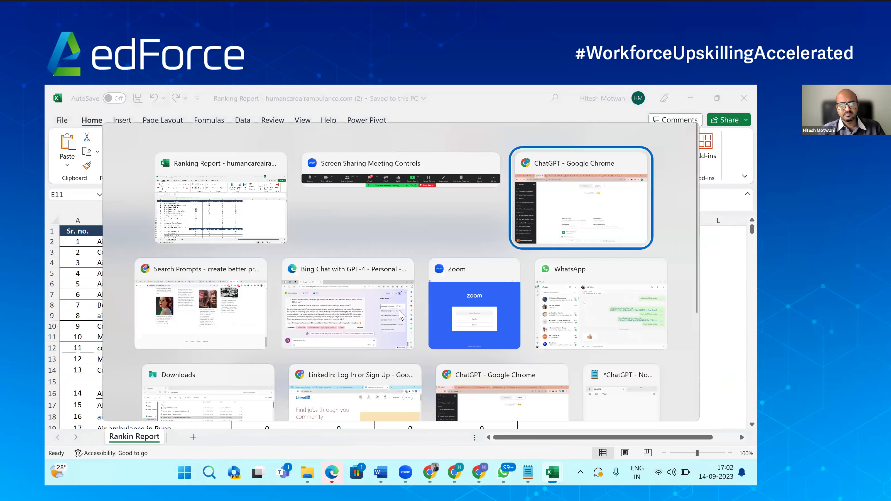
- Send the prompt "Can you give me a comprehensive data analysis on this and share business insights" with the attached spreadsheet
{"action": "type", "text": "Can you give me a comprehensive ad"}
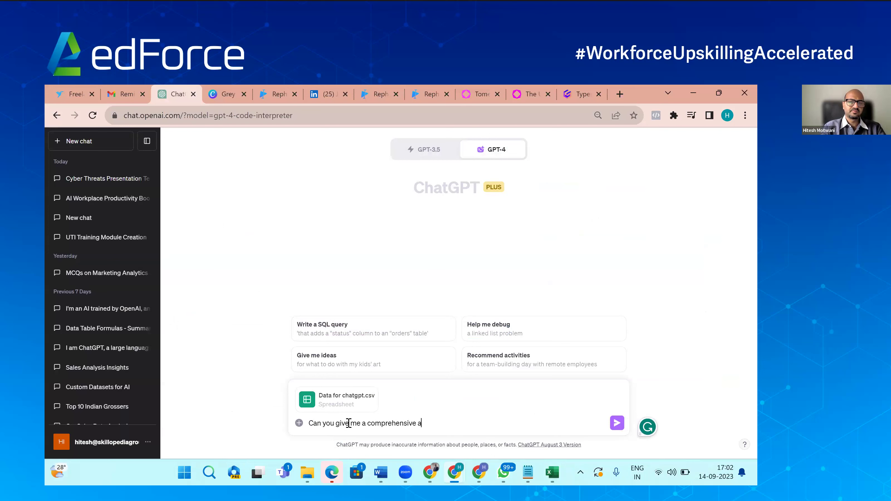
{"action": "key", "text": "BackSpace"}
{"action": "key", "text": "BackSpace"}
{"action": "type", "text": "data analy"}
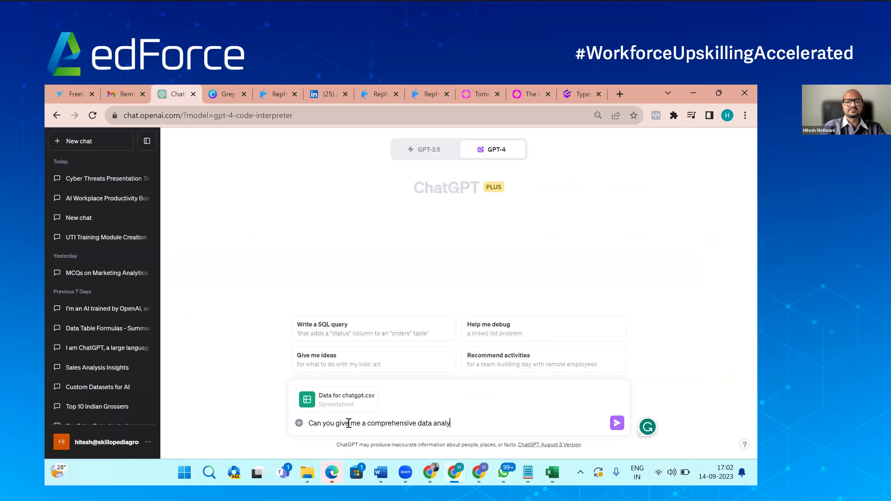
{"action": "type", "text": "sis on this "}
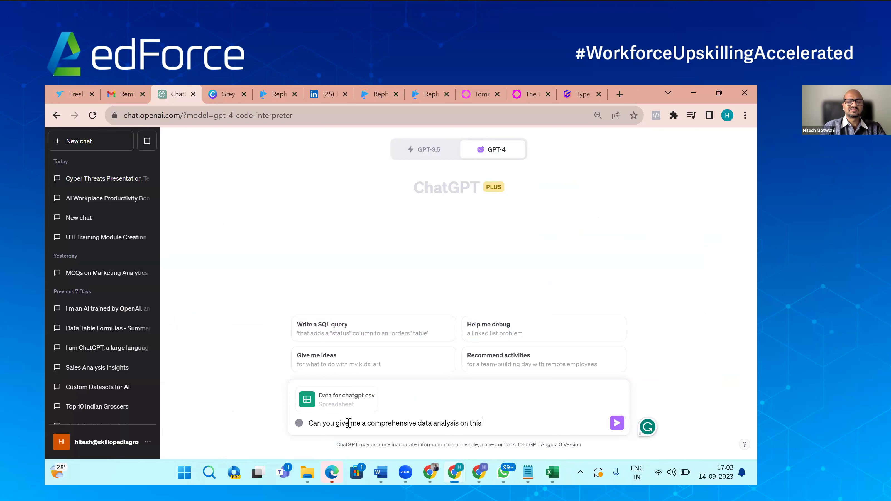
{"action": "type", "text": "and share busine"}
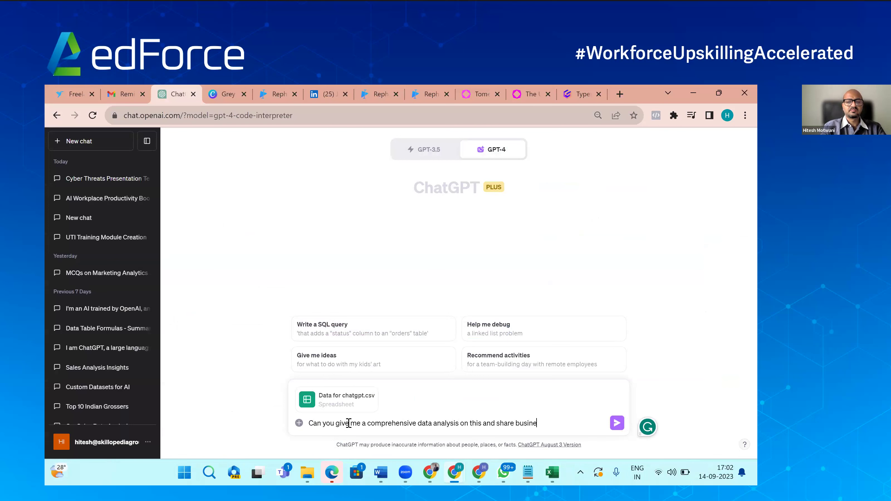
{"action": "type", "text": "ss insights"}
{"action": "key", "text": "Return"}
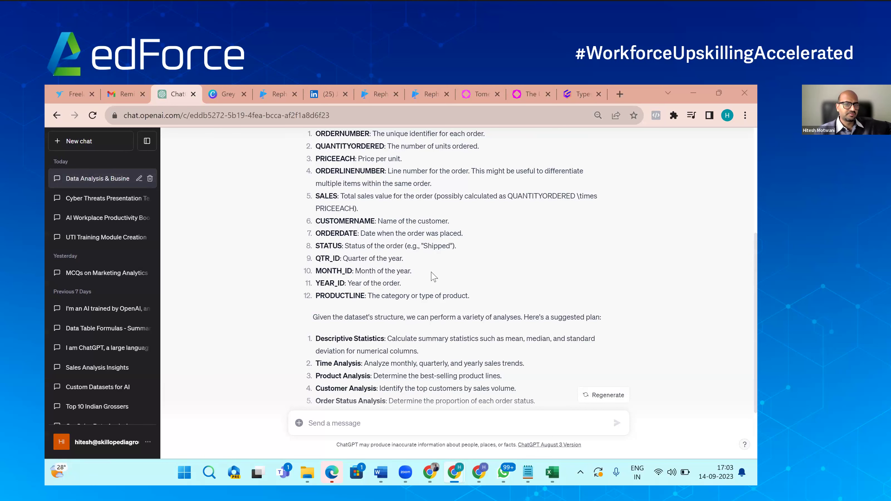
- Read the suggested analysis plan and accept it with the reply "Yes proceed"
{"action": "scroll", "coordinate": [433, 277], "scroll_direction": "down", "scroll_amount": 3}
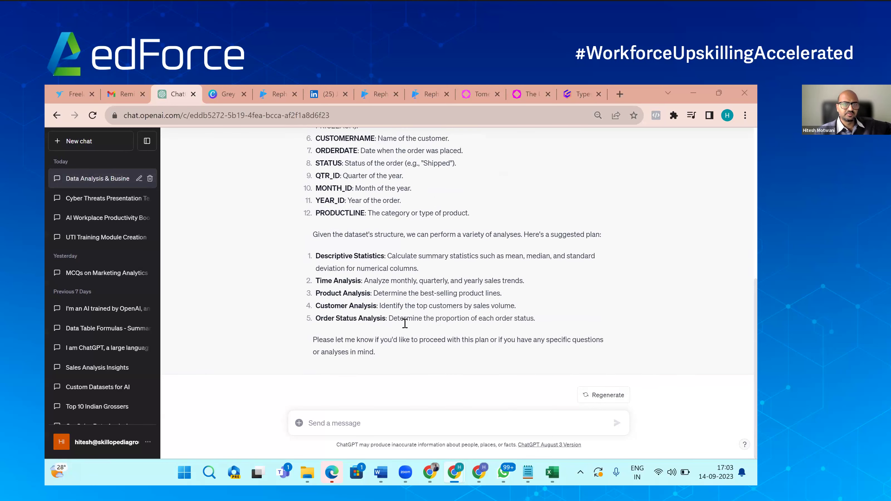
{"action": "left_click", "coordinate": [386, 422]}
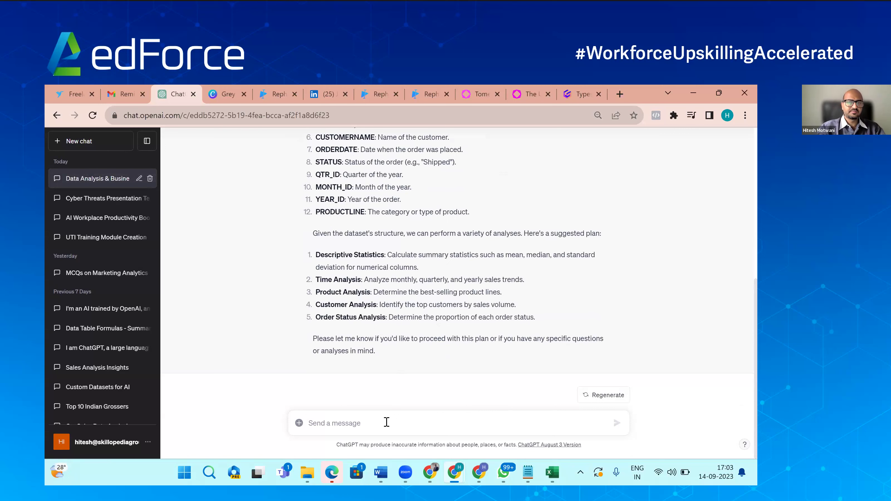
{"action": "type", "text": "Yes prod"}
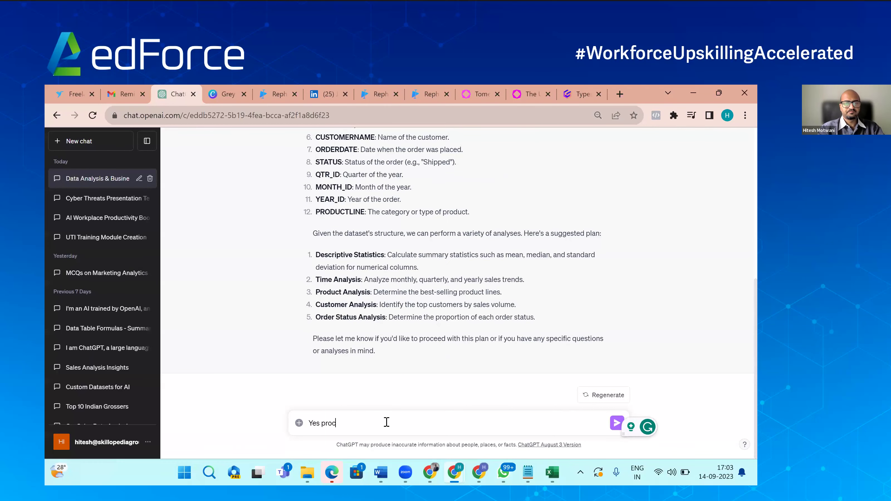
{"action": "type", "text": "eed"}
{"action": "key", "text": "Return"}
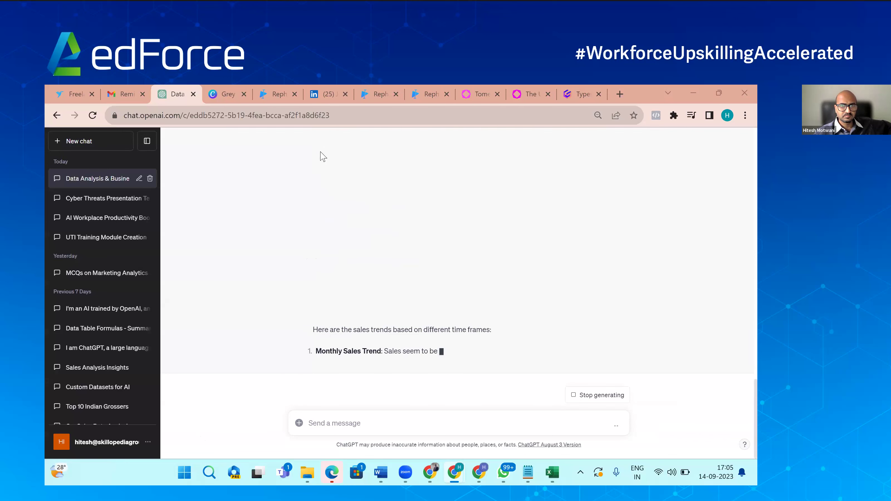
- Review the monthly, quarterly and yearly sales trend charts and their explanation in the response
{"action": "scroll", "coordinate": [345, 299], "scroll_direction": "up", "scroll_amount": 5}
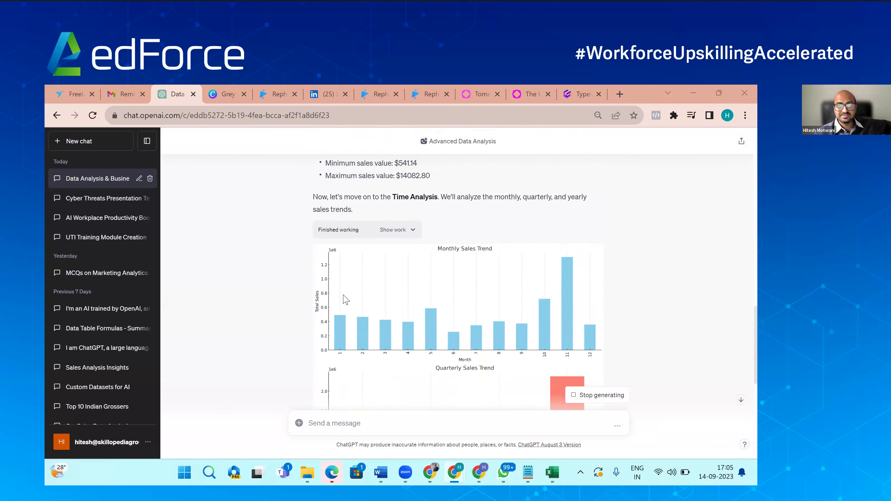
{"action": "scroll", "coordinate": [346, 299], "scroll_direction": "down", "scroll_amount": 9}
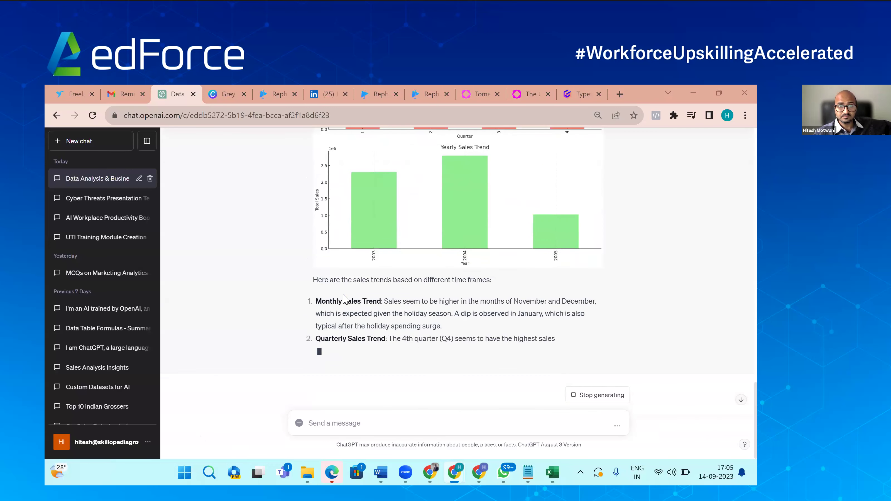